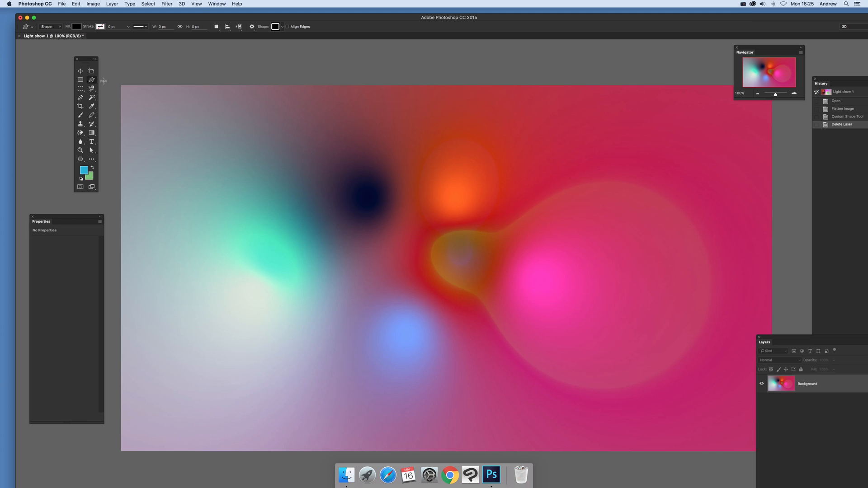
- Keep Shape drawing mode and choose the oval-cornered border frame from the custom shape library
{"action": "left_click", "coordinate": [49, 27]}
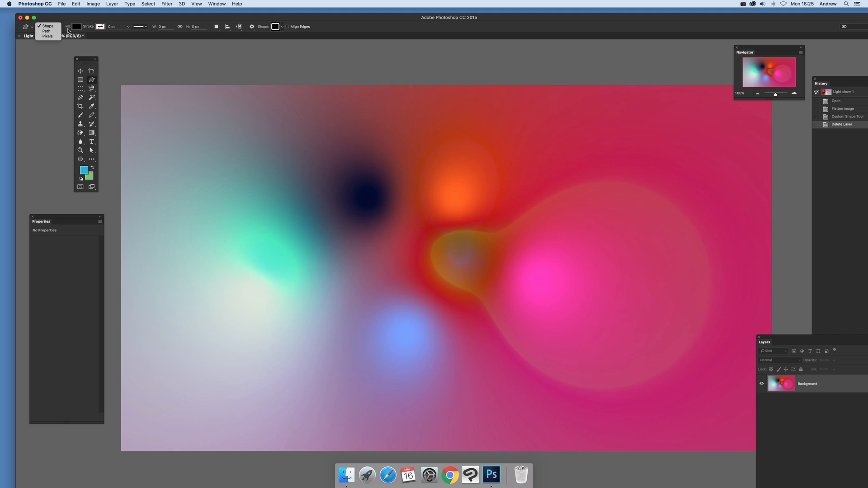
{"action": "left_click", "coordinate": [280, 29]}
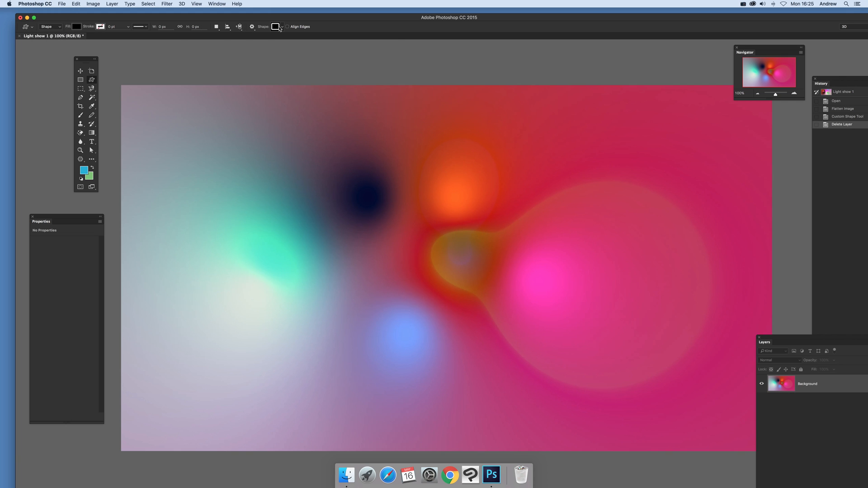
{"action": "left_click", "coordinate": [280, 29]}
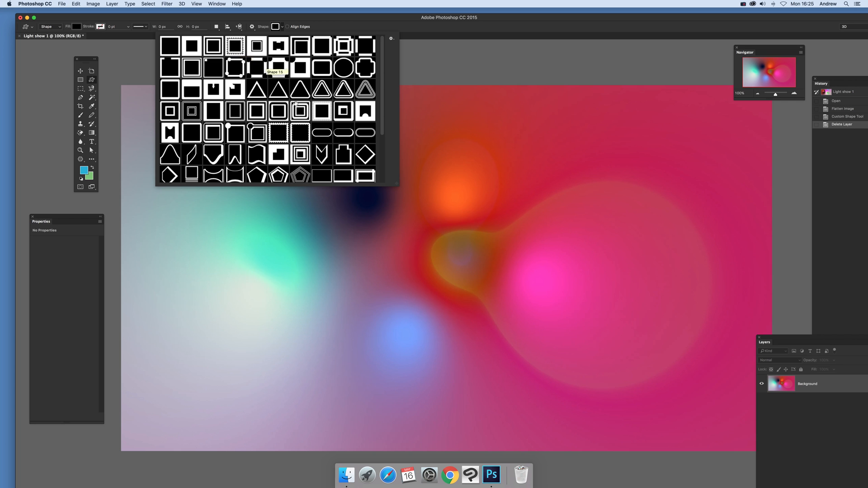
{"action": "scroll", "coordinate": [301, 106], "scroll_direction": "down", "scroll_amount": 5}
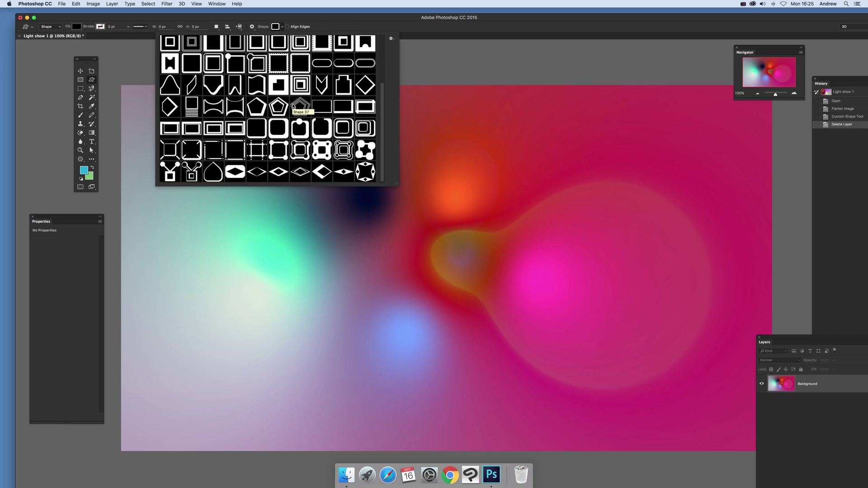
{"action": "left_click", "coordinate": [280, 150]}
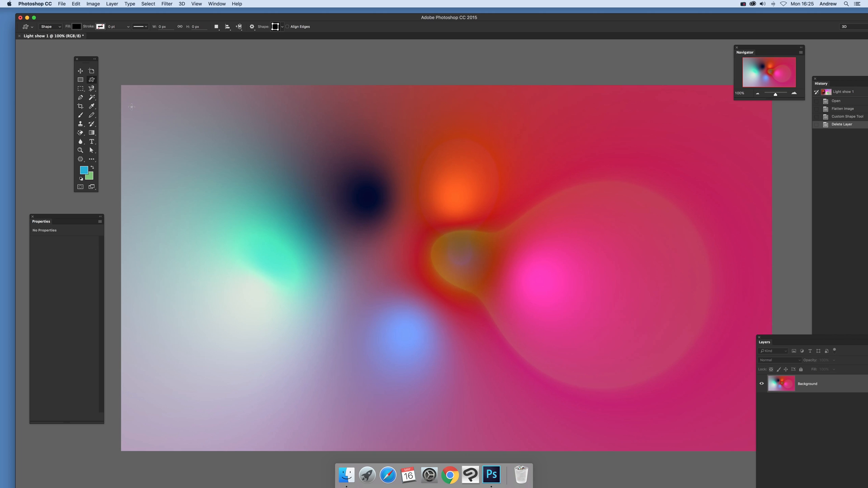
- Draw the black border frame from the top-left to the bottom-right of the canvas on layer Shape 1
{"action": "left_click_drag", "start_coordinate": [140, 93], "coordinate": [694, 426]}
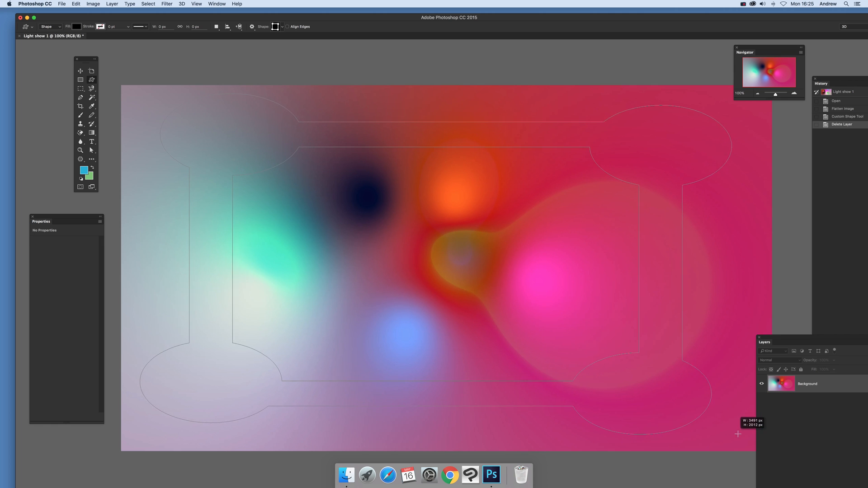
{"action": "left_click_drag", "start_coordinate": [694, 426], "coordinate": [749, 437]}
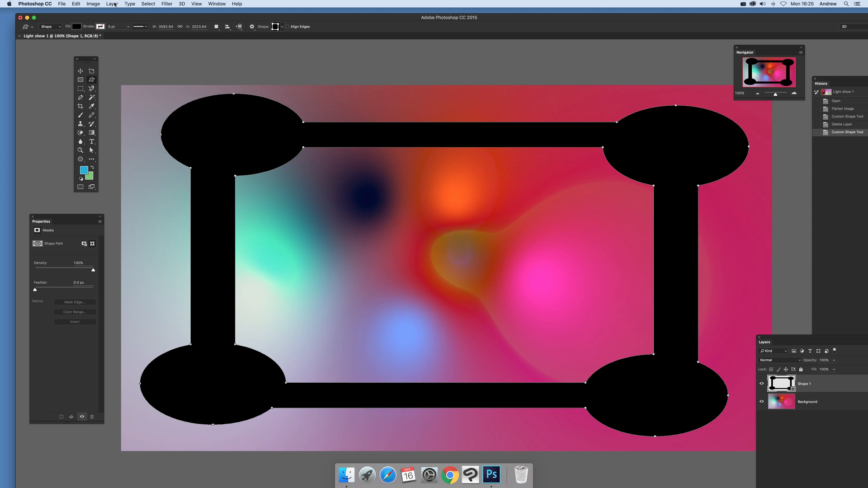
- Add a Gradient Overlay layer style to the shape and reposition the Layer Style dialog
{"action": "left_click", "coordinate": [112, 4]}
{"action": "mouse_move", "coordinate": [123, 65]}
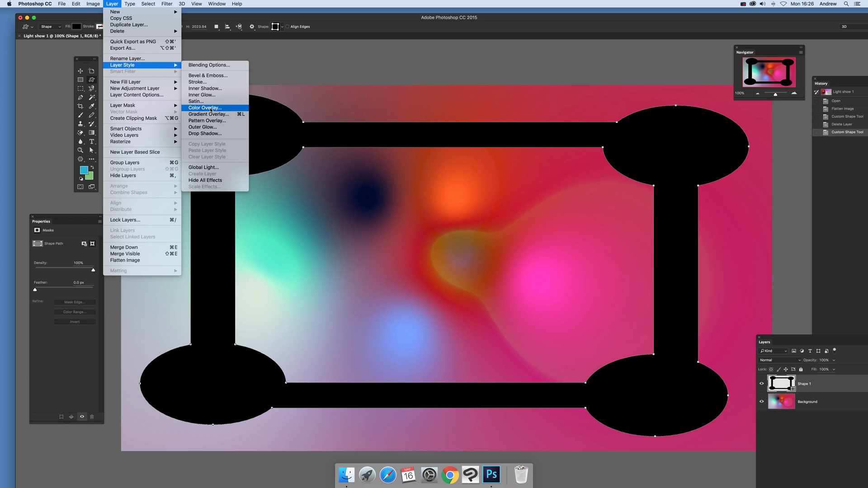
{"action": "left_click", "coordinate": [209, 114]}
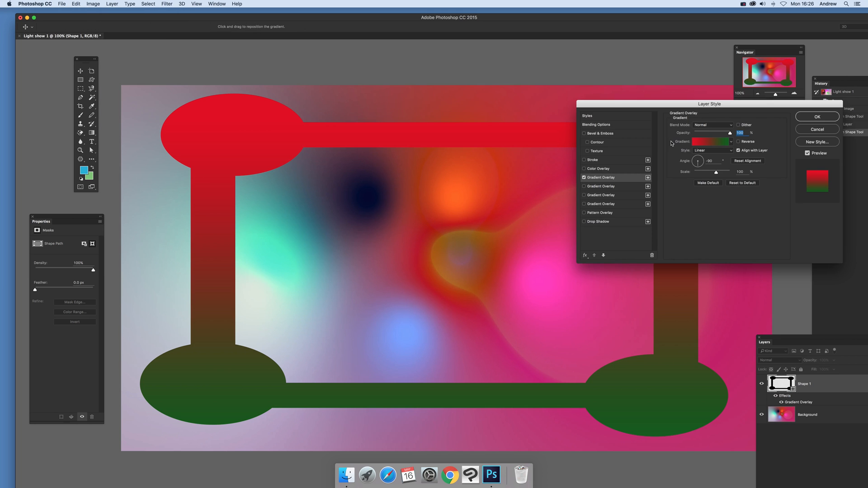
{"action": "left_click_drag", "start_coordinate": [615, 104], "coordinate": [559, 79]}
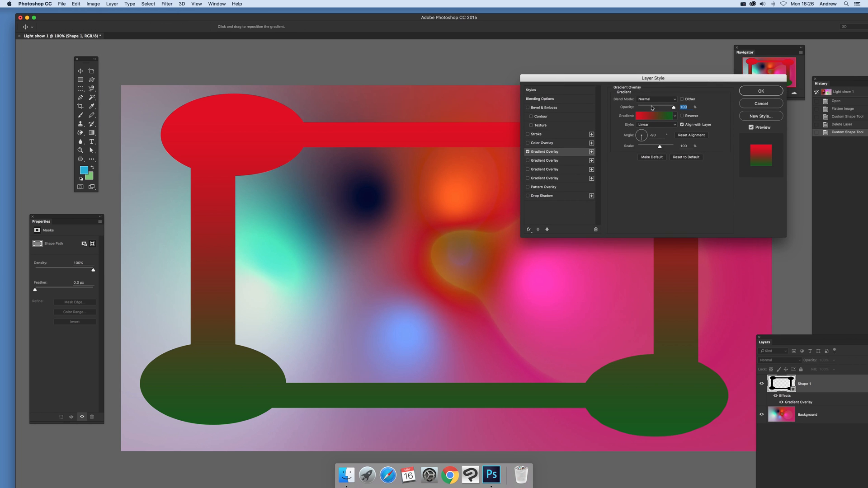
{"action": "left_click_drag", "start_coordinate": [624, 79], "coordinate": [536, 109]}
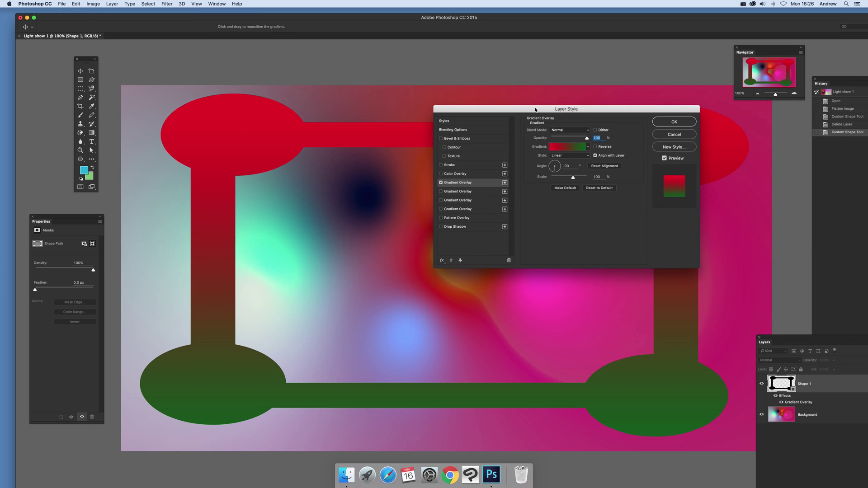
- Try a solid Color Overlay, turn it back off, and return to the red-to-green Gradient Overlay
{"action": "left_click", "coordinate": [441, 174]}
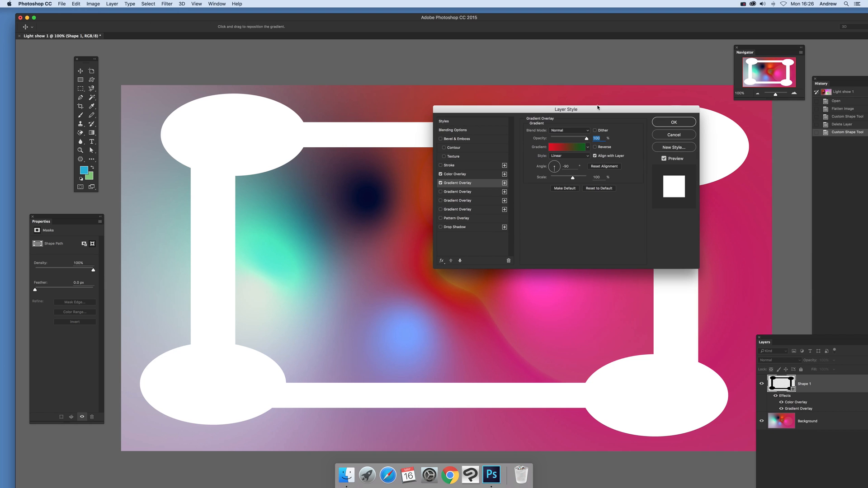
{"action": "left_click", "coordinate": [465, 177]}
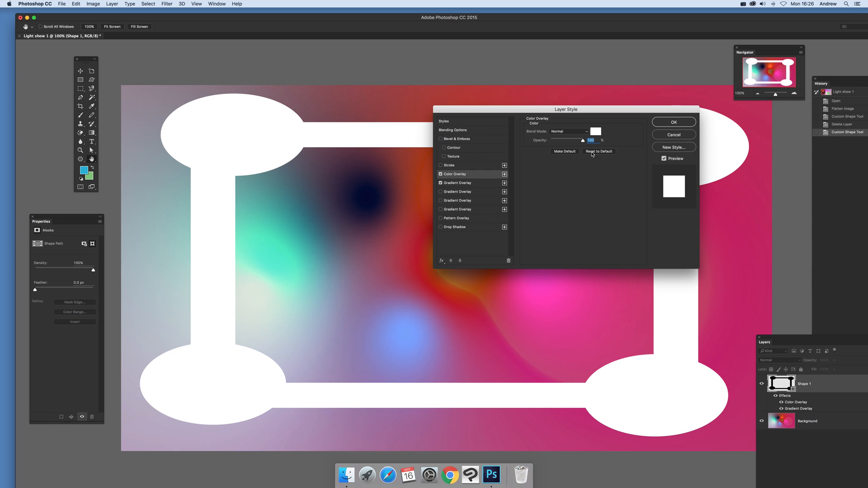
{"action": "left_click", "coordinate": [440, 175]}
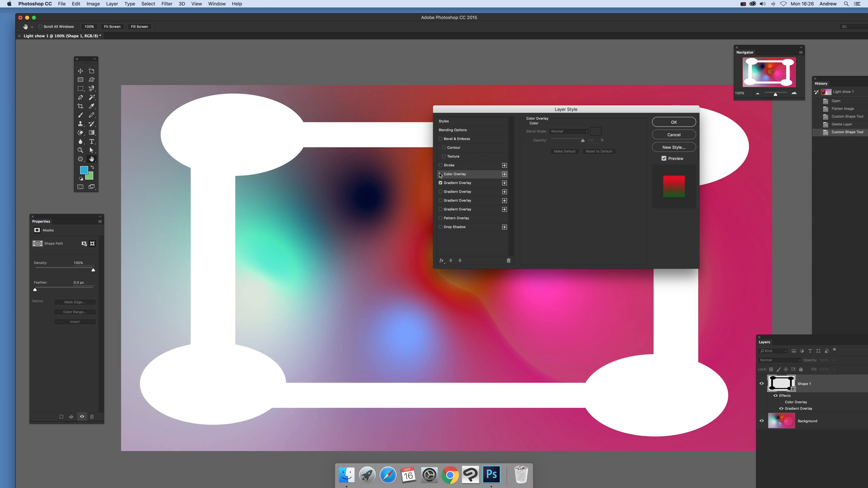
{"action": "left_click", "coordinate": [464, 183]}
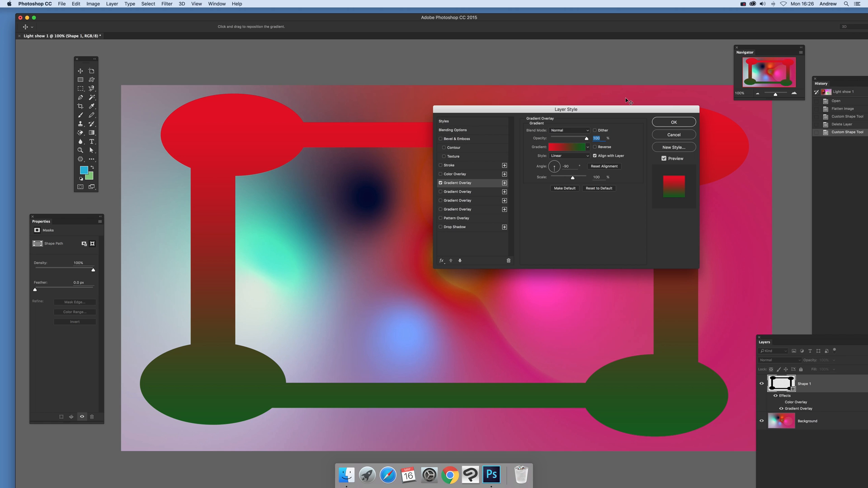
- Try striped gradient presets, then colour the frame with the rainbow spectrum gradient
{"action": "left_click", "coordinate": [588, 148]}
{"action": "left_click", "coordinate": [541, 188]}
{"action": "left_click", "coordinate": [530, 254]}
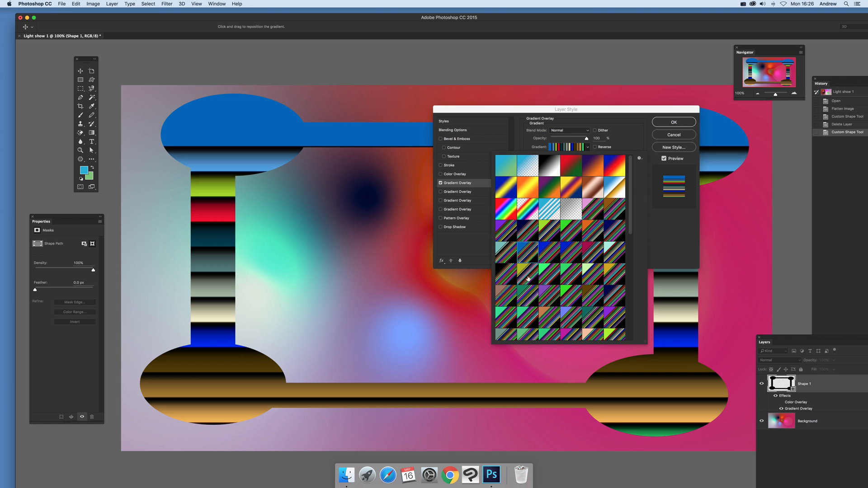
{"action": "left_click", "coordinate": [531, 281]}
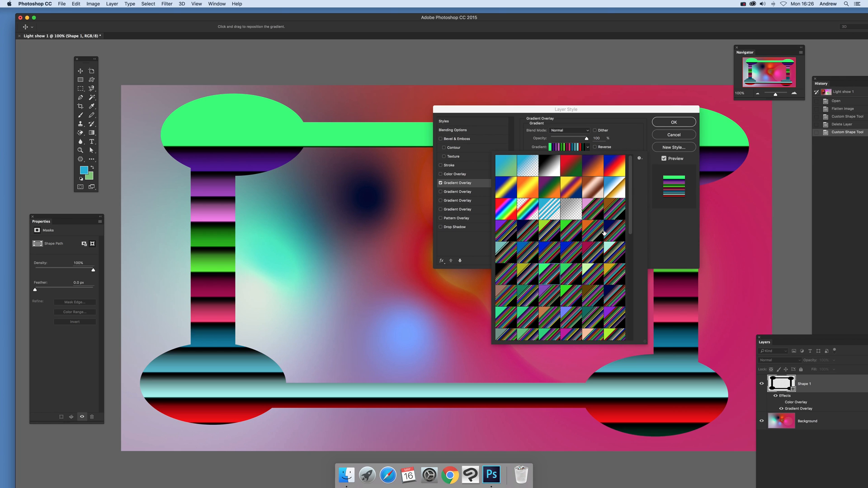
{"action": "left_click", "coordinate": [577, 165]}
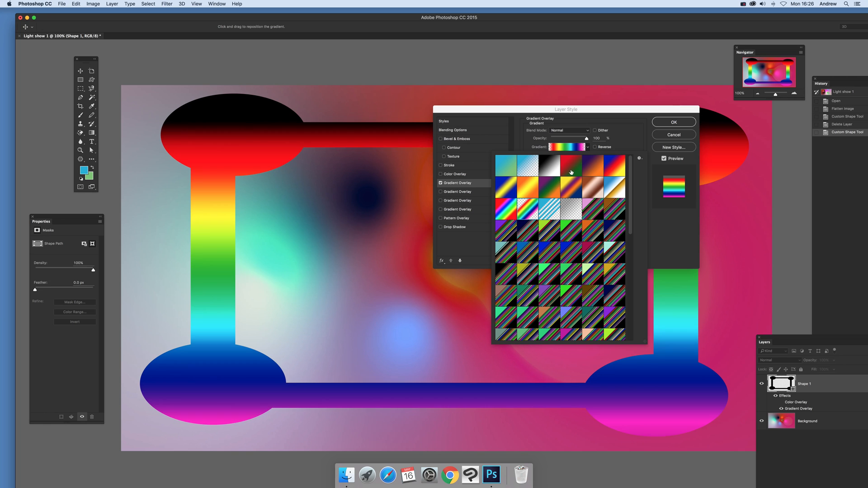
{"action": "left_click", "coordinate": [631, 112]}
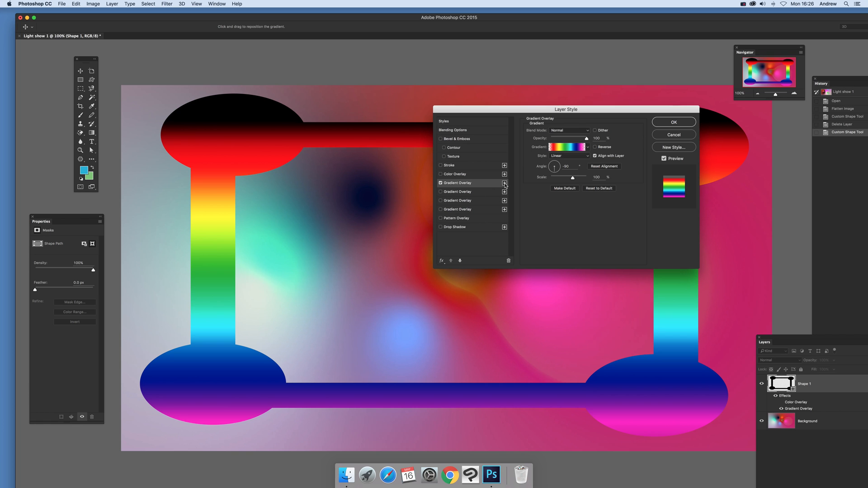
- Add a second gradient overlay using a striped multicolour preset
{"action": "left_click", "coordinate": [504, 184]}
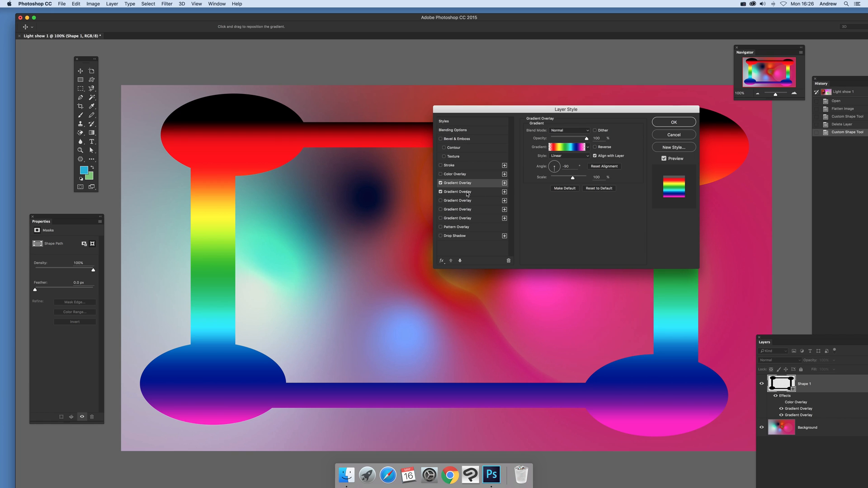
{"action": "left_click", "coordinate": [588, 148]}
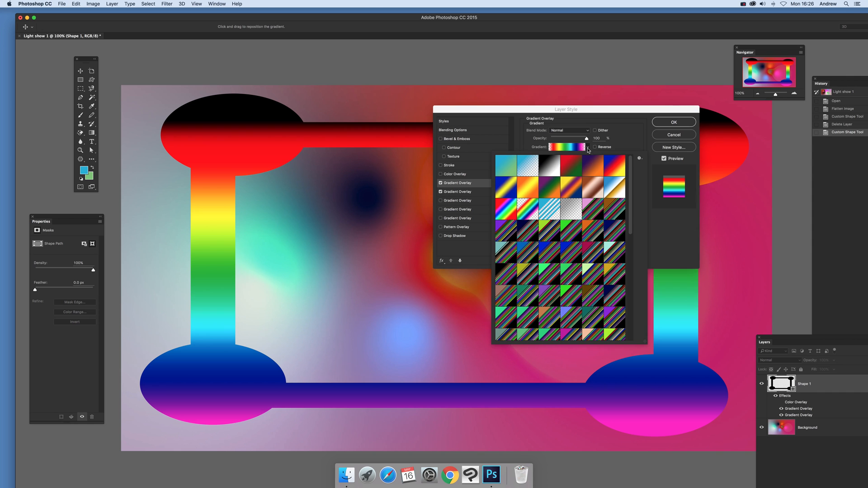
{"action": "left_click", "coordinate": [528, 236]}
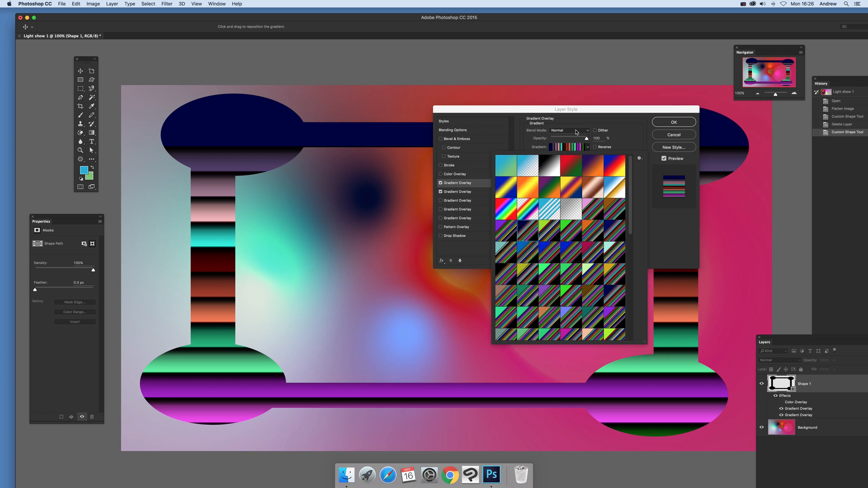
- Blend the striped overlay in Darken then Difference mode, and shift the rainbow gradient's position on the border
{"action": "left_click", "coordinate": [576, 132]}
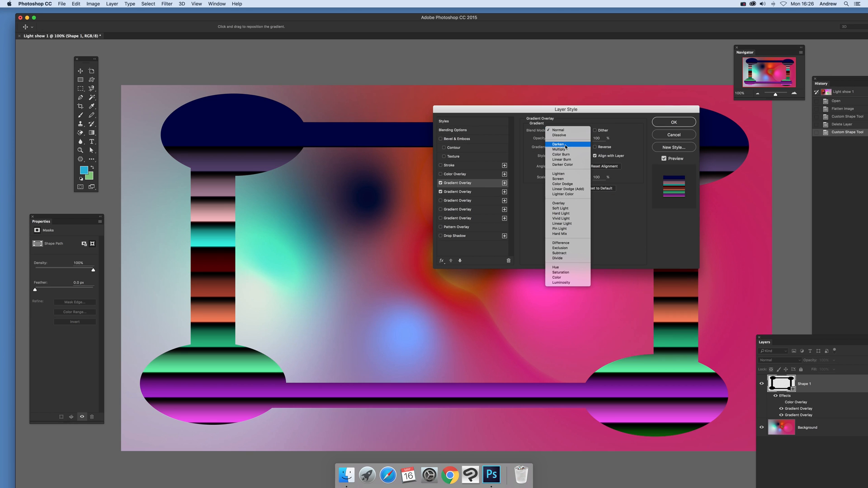
{"action": "left_click", "coordinate": [560, 144]}
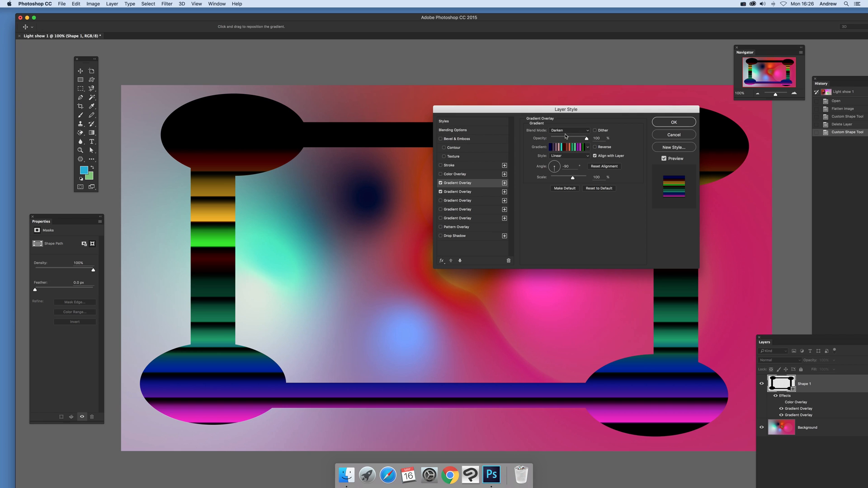
{"action": "left_click", "coordinate": [566, 131]}
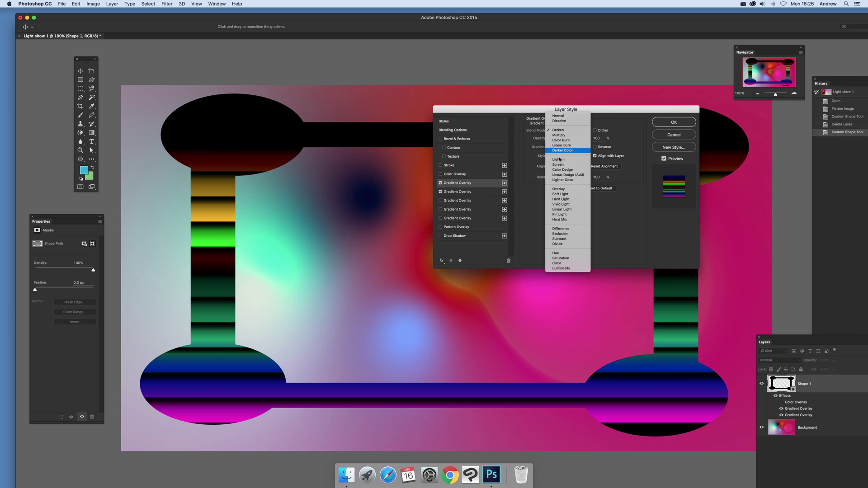
{"action": "left_click", "coordinate": [561, 229]}
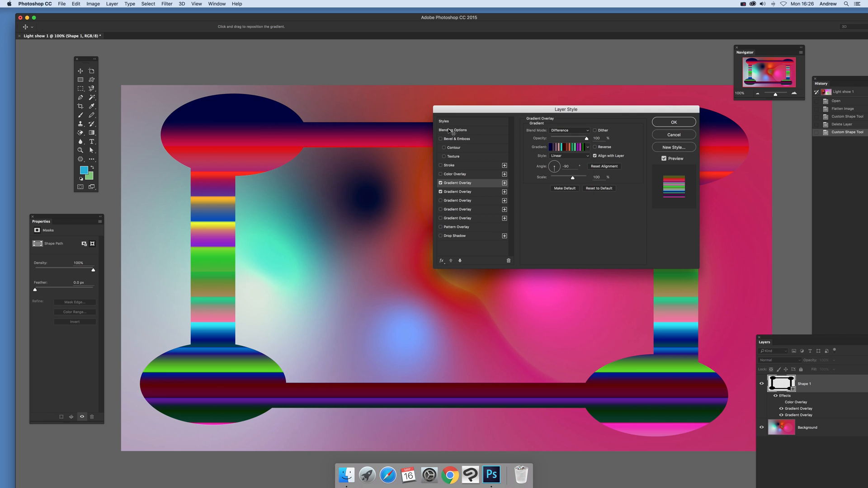
{"action": "left_click", "coordinate": [456, 191]}
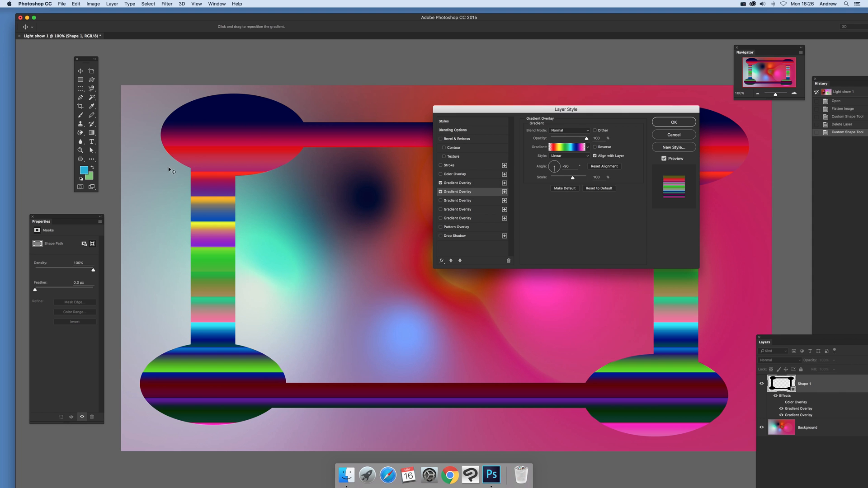
{"action": "mouse_move", "coordinate": [212, 170]}
{"action": "left_mouse_down"}
{"action": "mouse_move", "coordinate": [238, 245]}
{"action": "mouse_move", "coordinate": [238, 163]}
{"action": "left_mouse_up"}
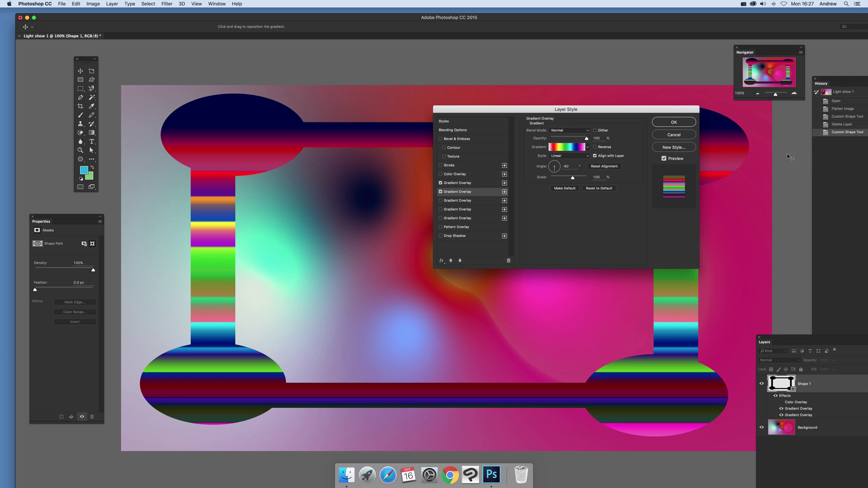
- Commit the stacked gradient layer style and show the Styles panel via Window > Styles
{"action": "left_click", "coordinate": [683, 123]}
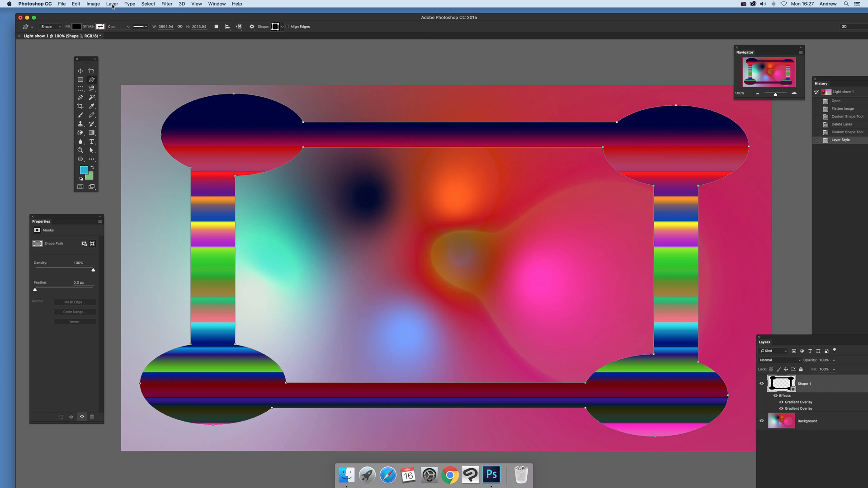
{"action": "left_click", "coordinate": [217, 5]}
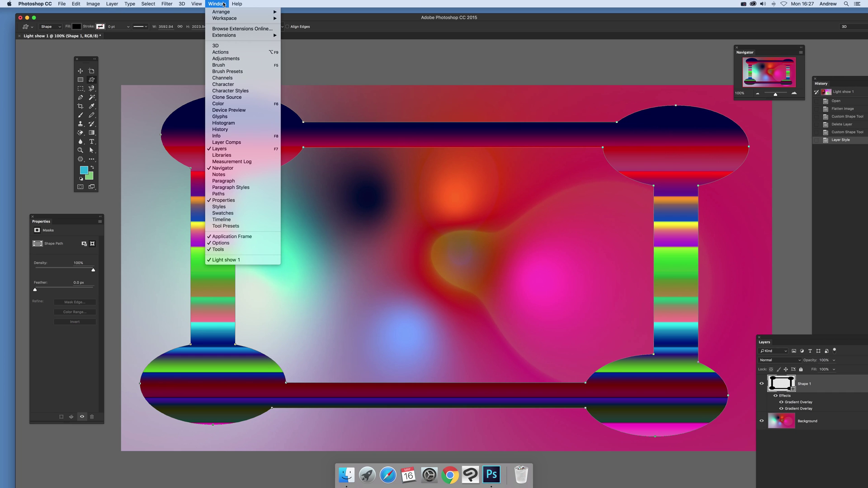
{"action": "left_click", "coordinate": [227, 207]}
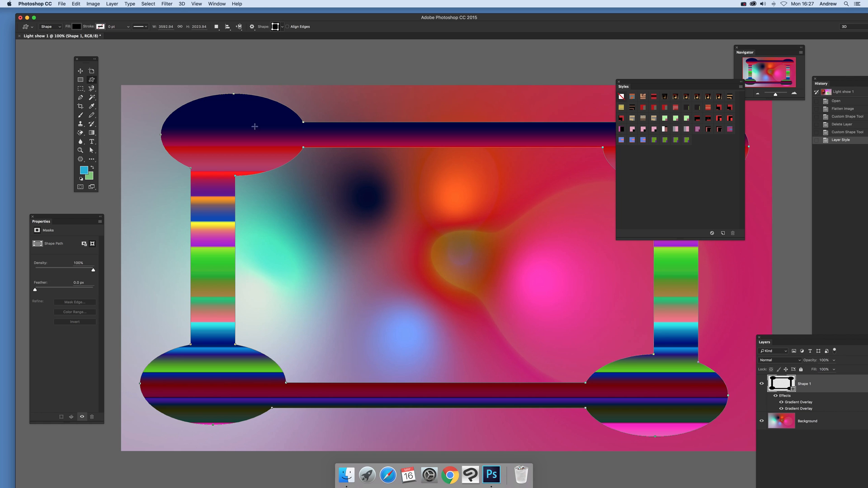
- Show the Layer > Layer Style effect options for the border shape
{"action": "left_click", "coordinate": [112, 4]}
{"action": "mouse_move", "coordinate": [123, 65]}
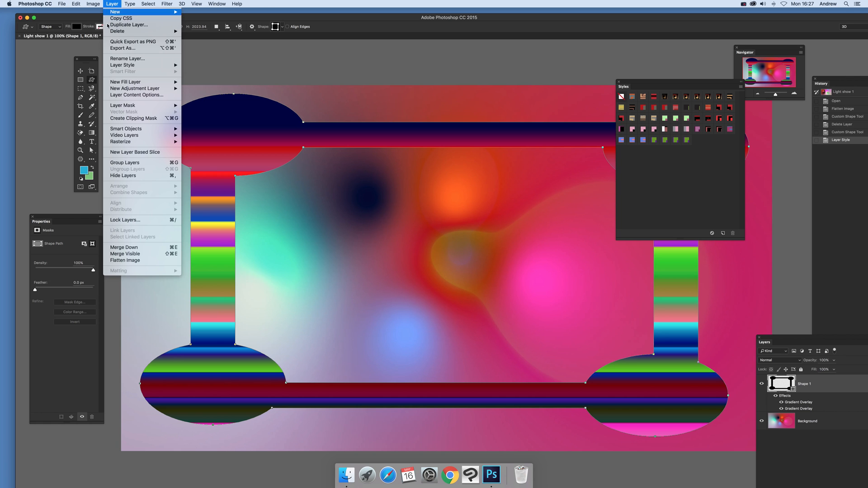